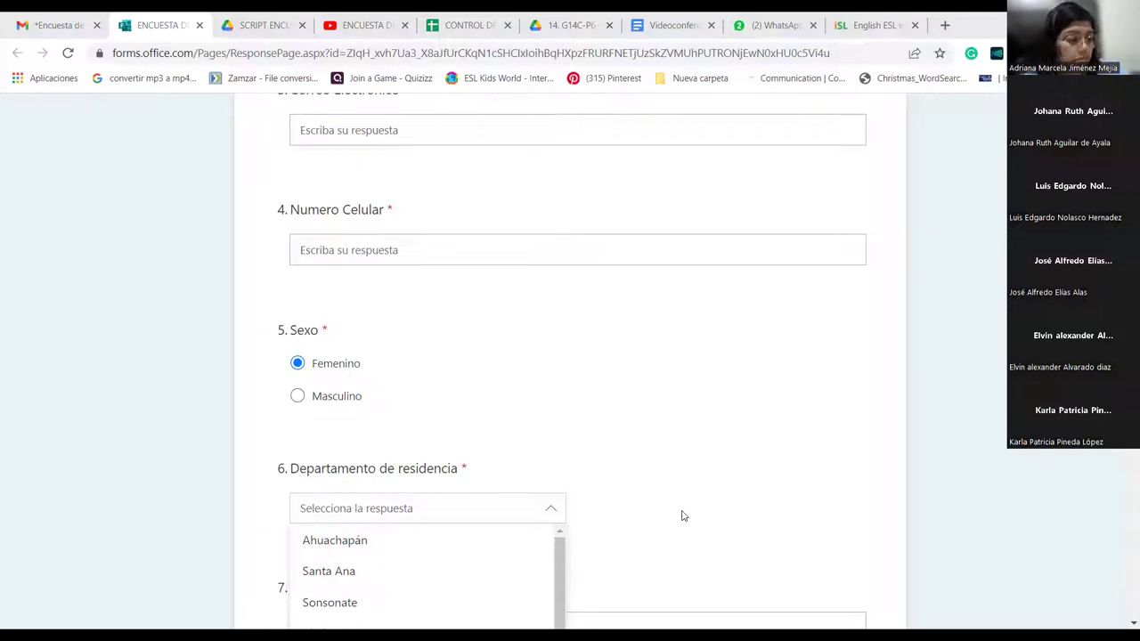
# Examine the department of residence options and the municipality and employer questions, and check the course details in the Gmail message
pyautogui.click(685, 437)
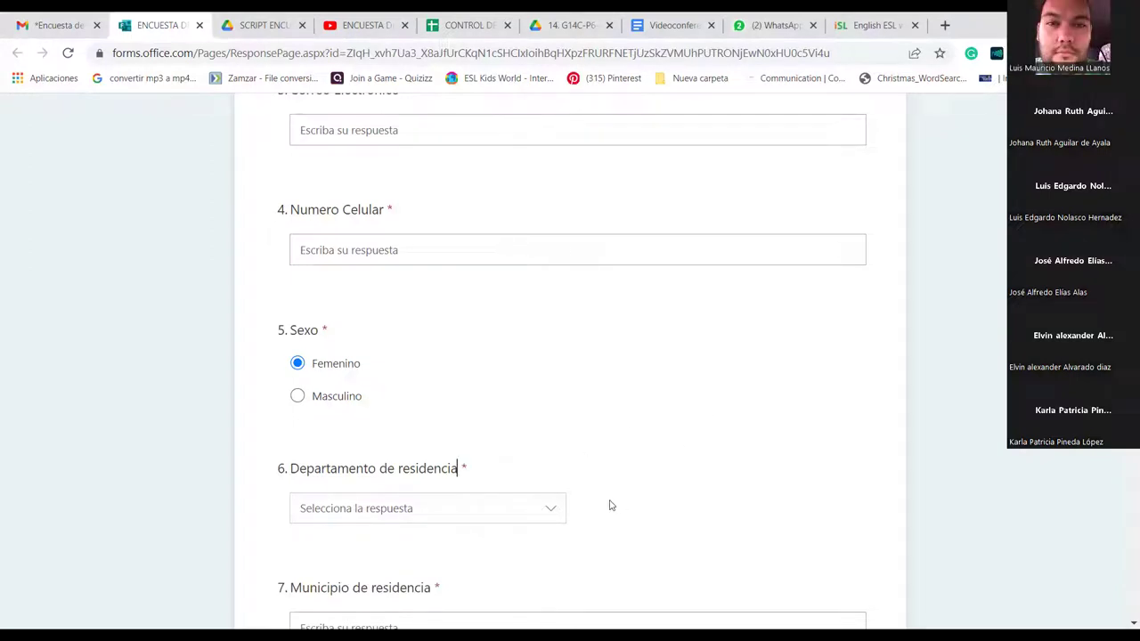
pyautogui.click(555, 513)
pyautogui.scroll(-3, 726, 476)
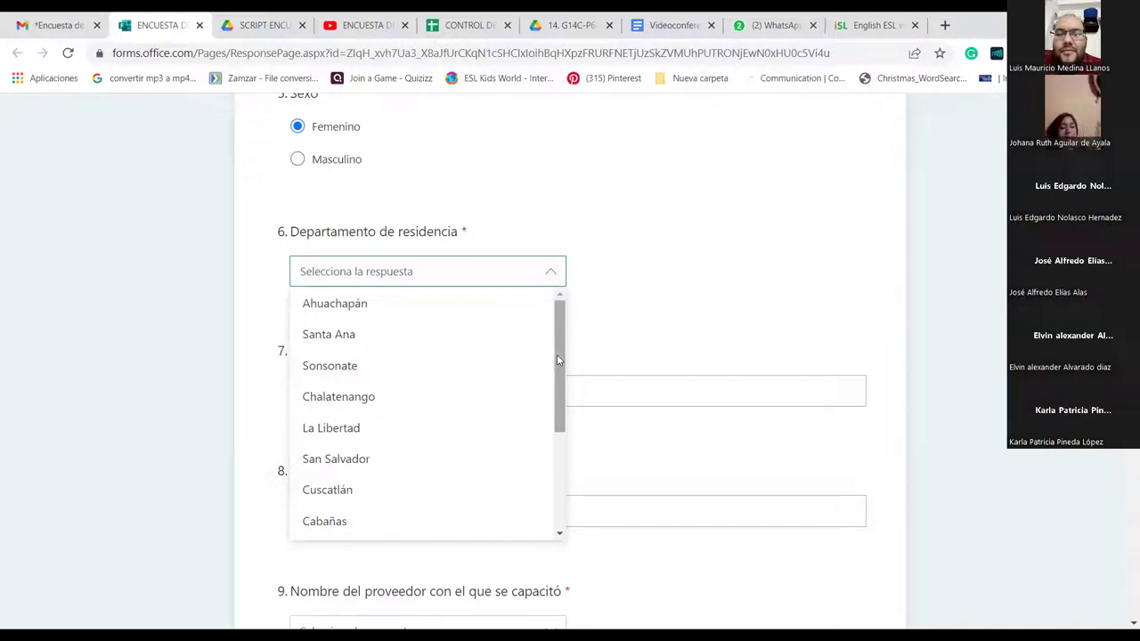
pyautogui.moveTo(558, 422); pyautogui.dragTo(647, 303)
pyautogui.click(698, 254)
pyautogui.click(415, 383)
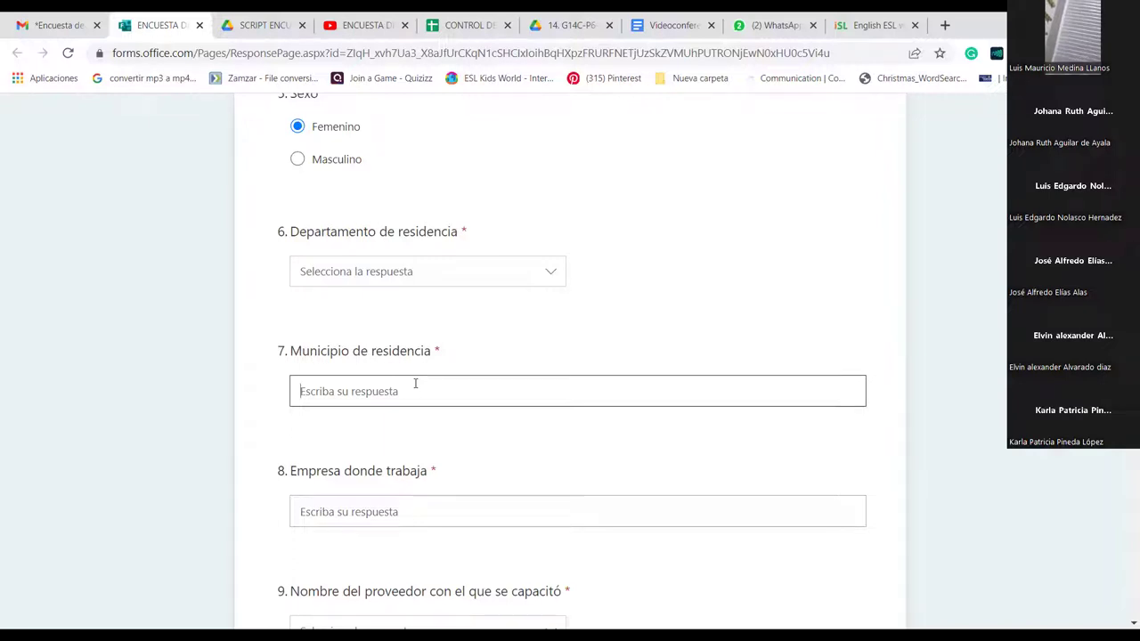
pyautogui.click(343, 509)
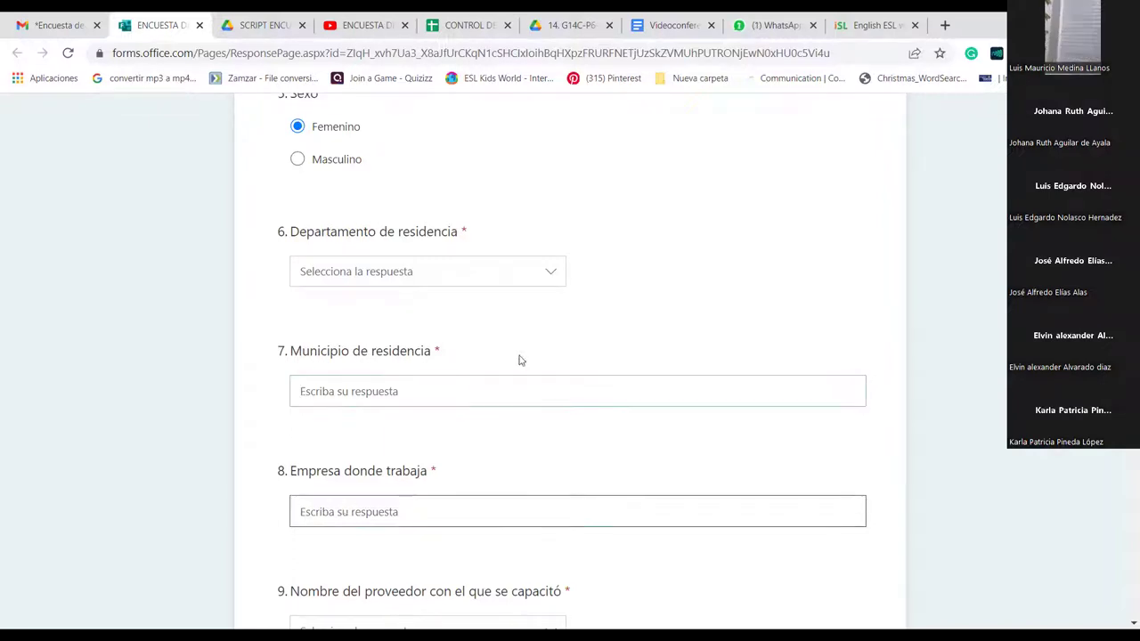
pyautogui.click(67, 26)
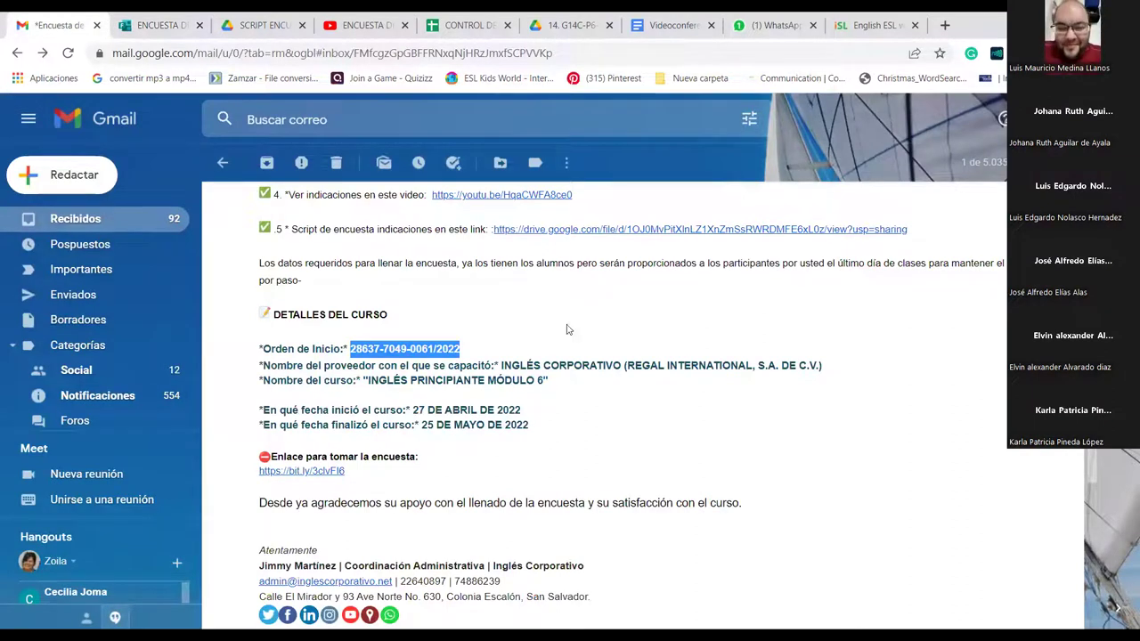
pyautogui.click(156, 25)
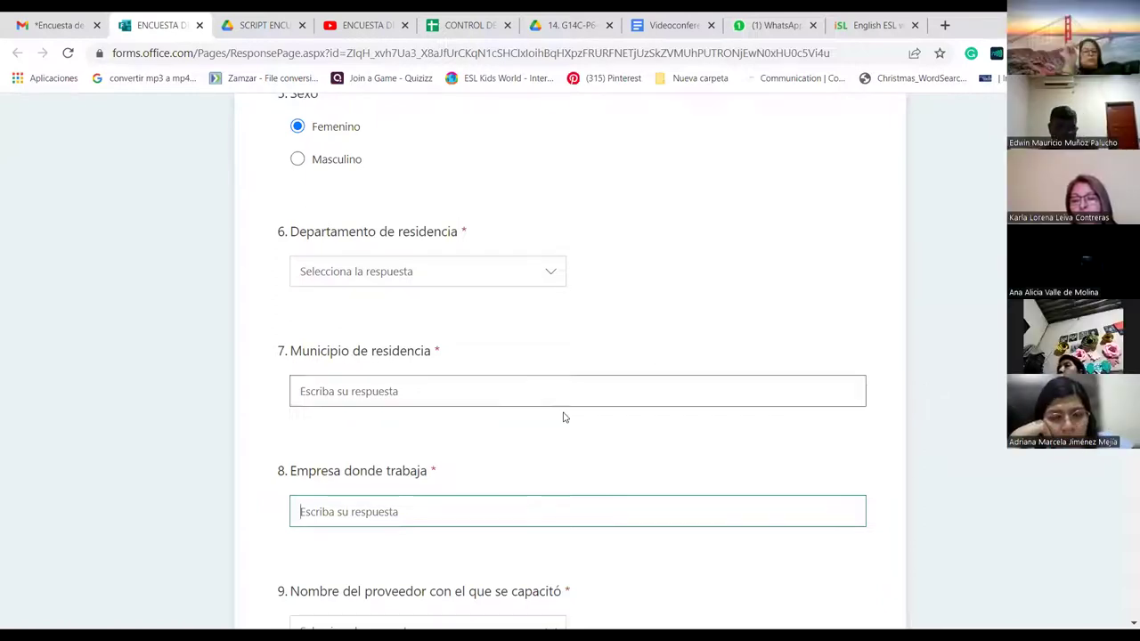
# Choose INGLES CORPORATIVO (REGAL INTERNATIONAL, S.A. DE C.V.) as the training provider in question 9
pyautogui.scroll(-3, 612, 444)
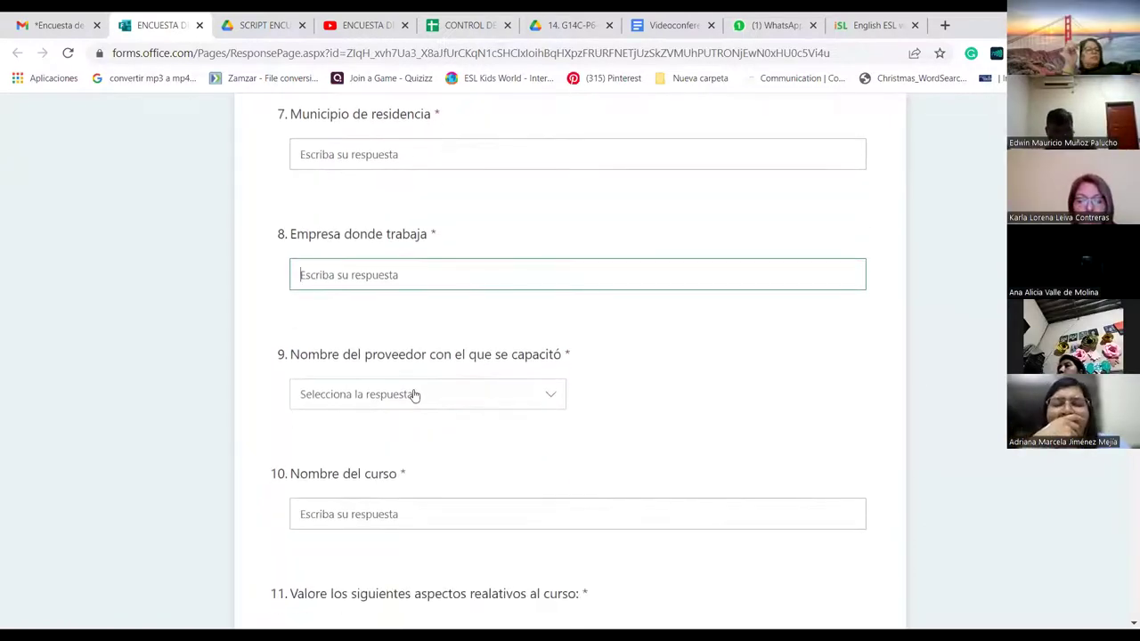
pyautogui.click(559, 394)
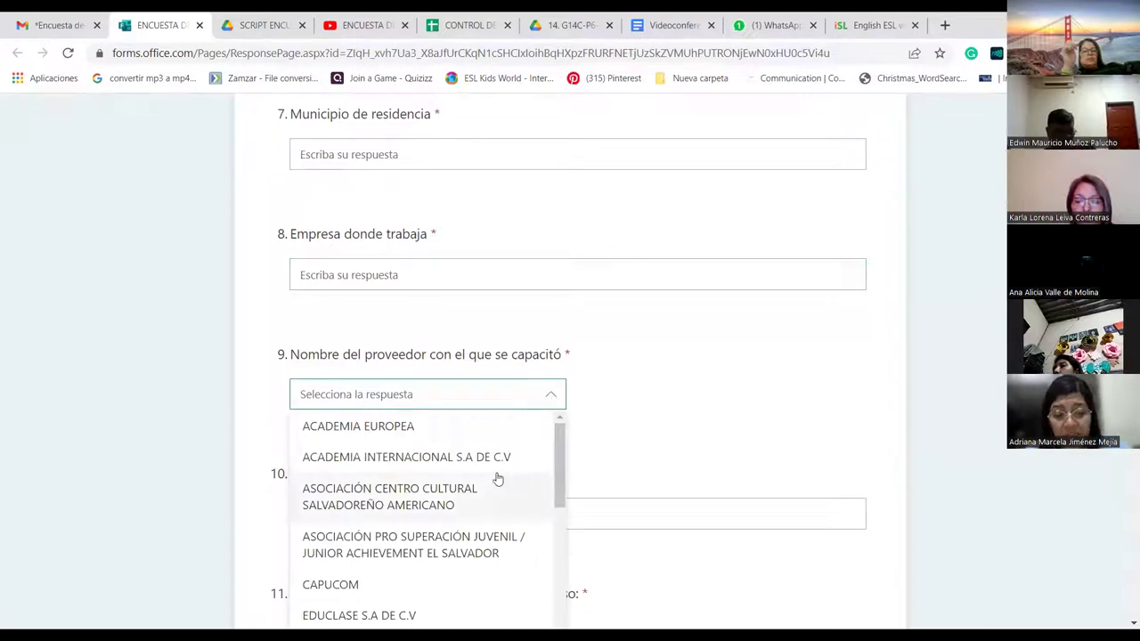
pyautogui.scroll(-3, 382, 526)
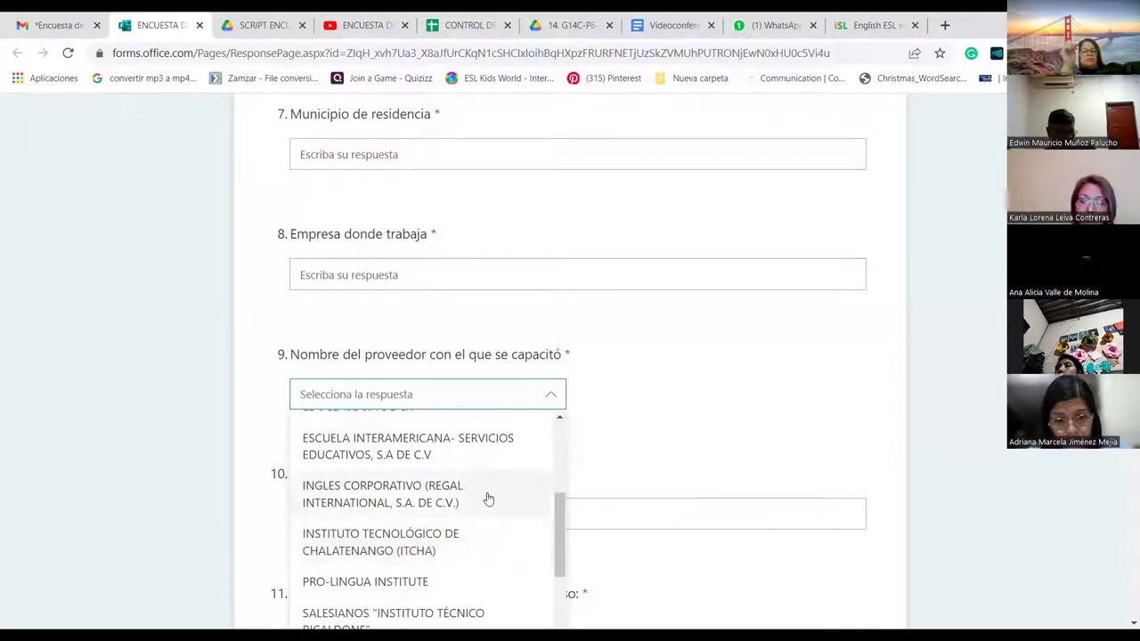
pyautogui.click(438, 494)
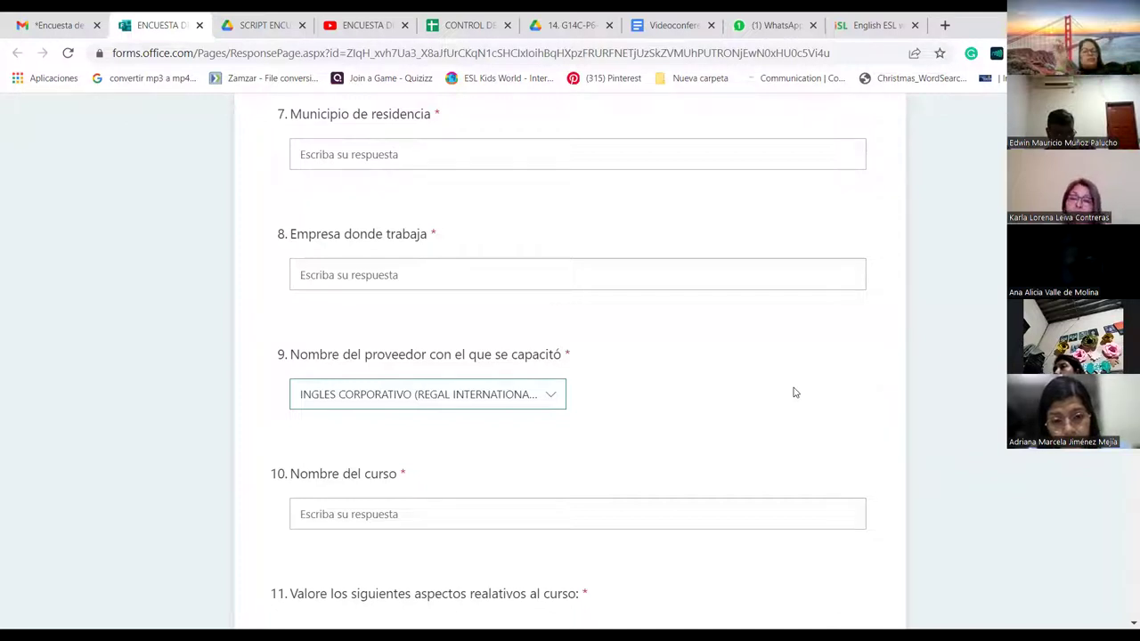
# Copy the course name INGLÉS PRINCIPIANTE MÓDULO 6 from the Gmail message and paste it as the answer to question 10
pyautogui.click(363, 516)
pyautogui.hotkey('ctrl', 'pageup')
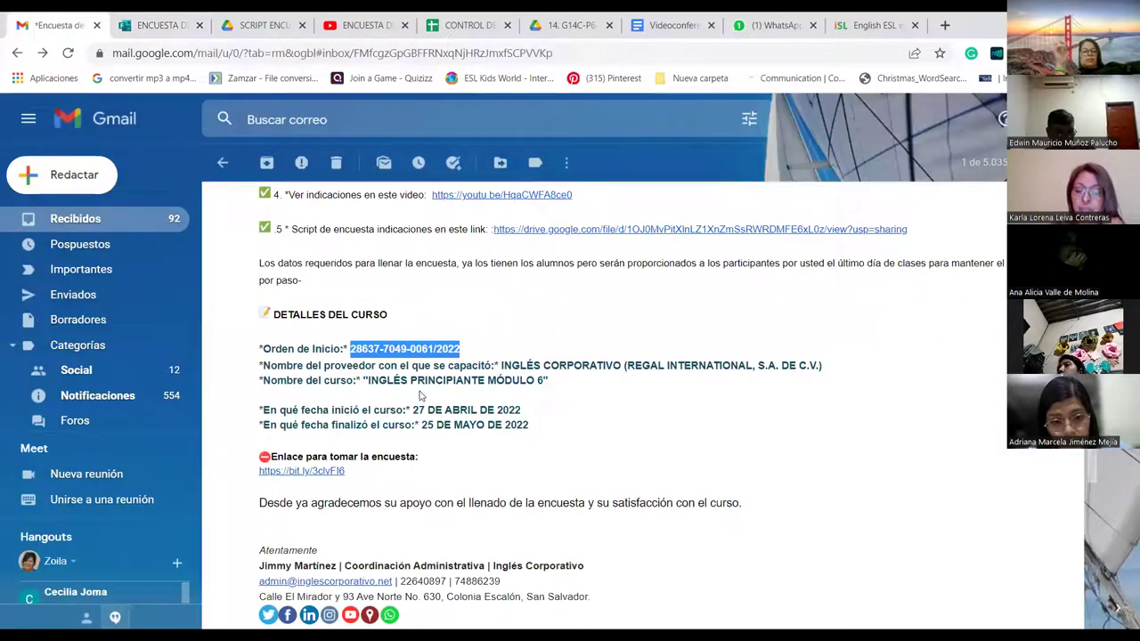
pyautogui.moveTo(369, 380); pyautogui.dragTo(539, 380)
pyautogui.rightClick(538, 380)
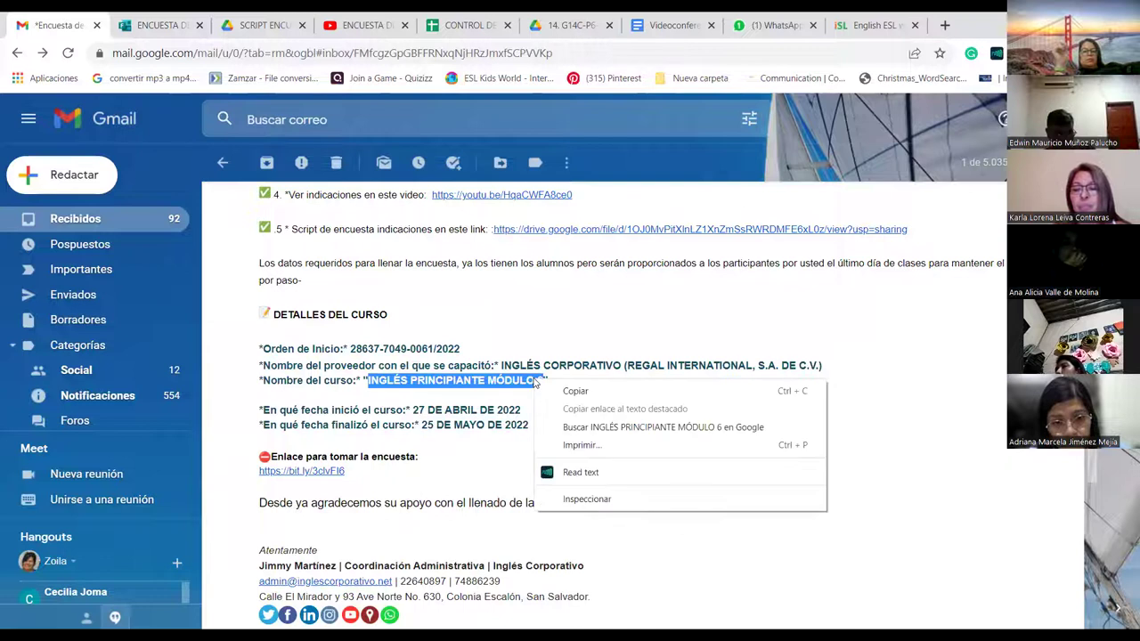
pyautogui.click(574, 391)
pyautogui.click(160, 25)
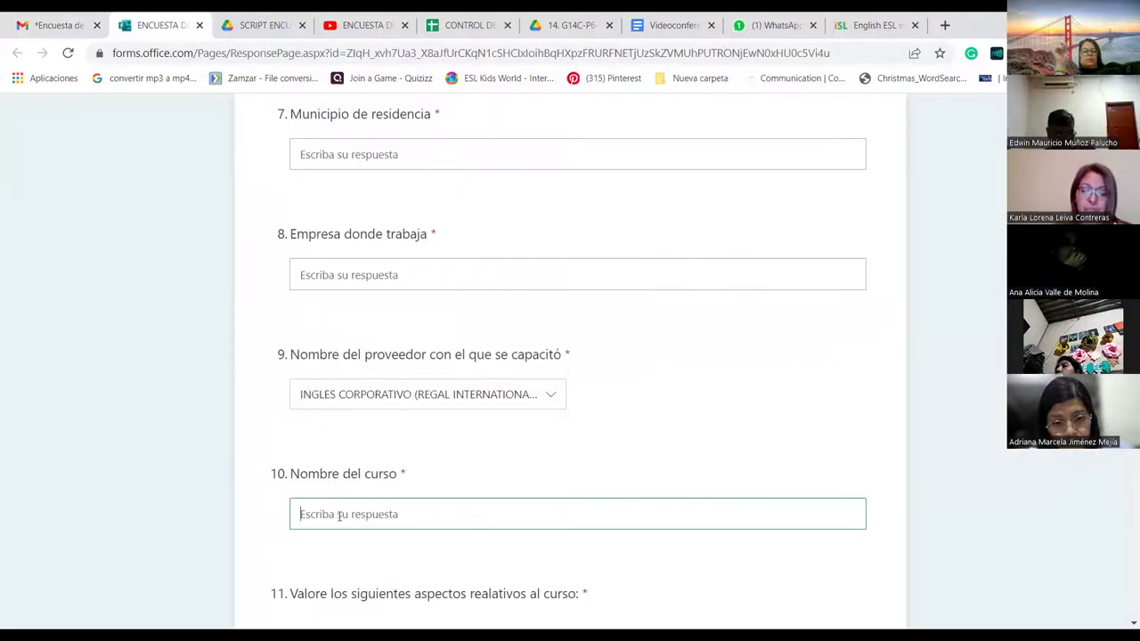
pyautogui.rightClick(339, 518)
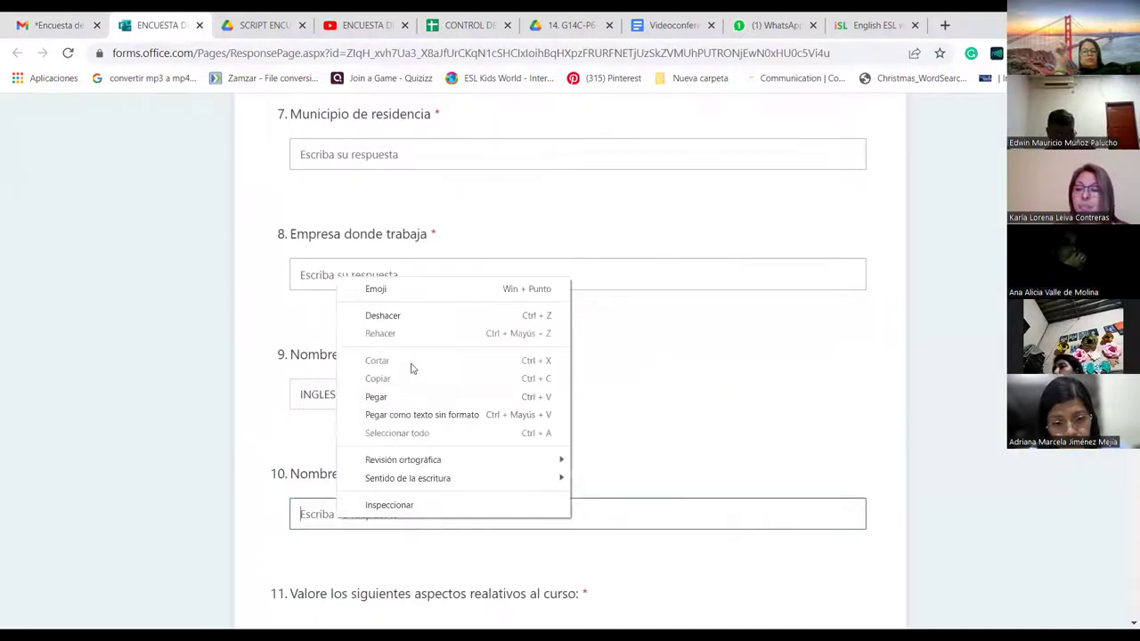
pyautogui.click(376, 396)
# Rate all three course aspects in question 11 (time, content and structure, technological tools) as Excelente
pyautogui.scroll(-2, 628, 524)
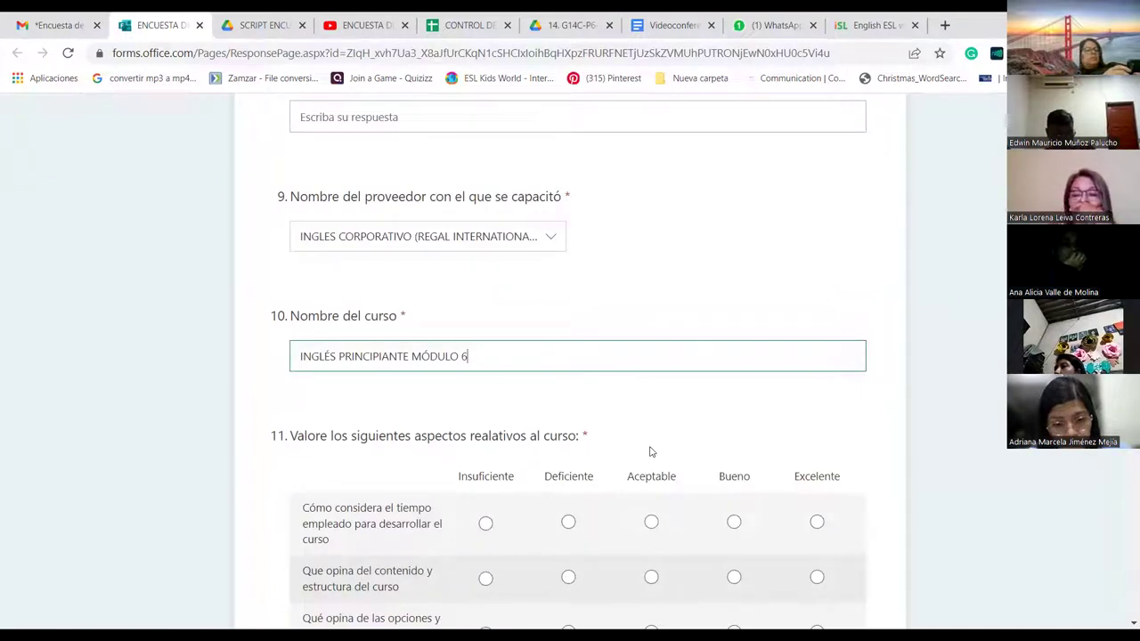
pyautogui.scroll(-2, 673, 401)
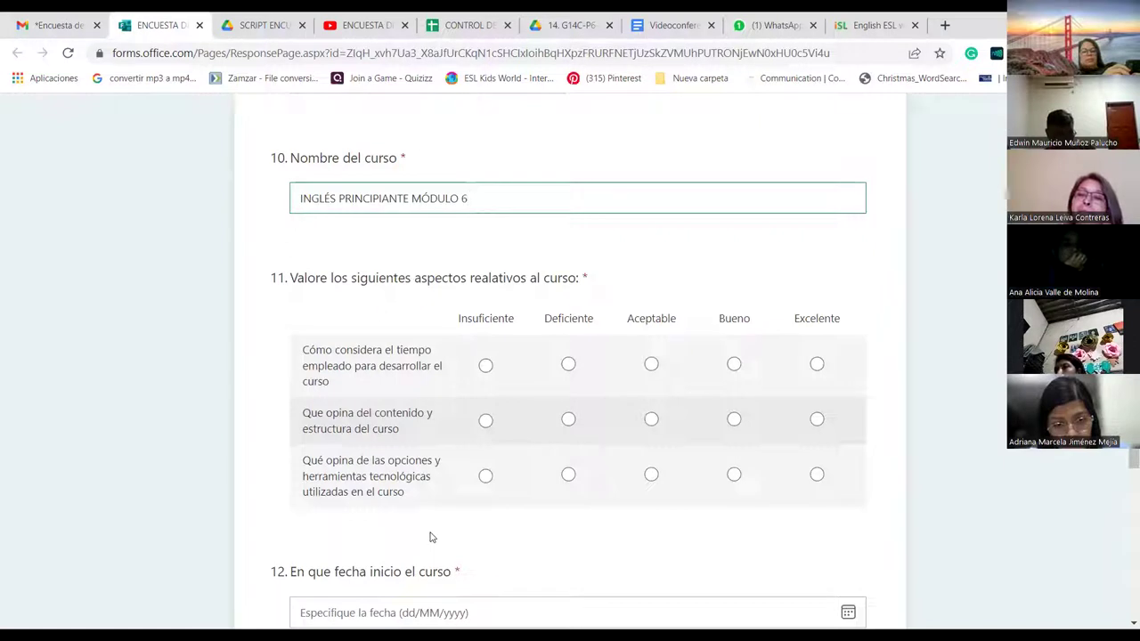
pyautogui.click(816, 364)
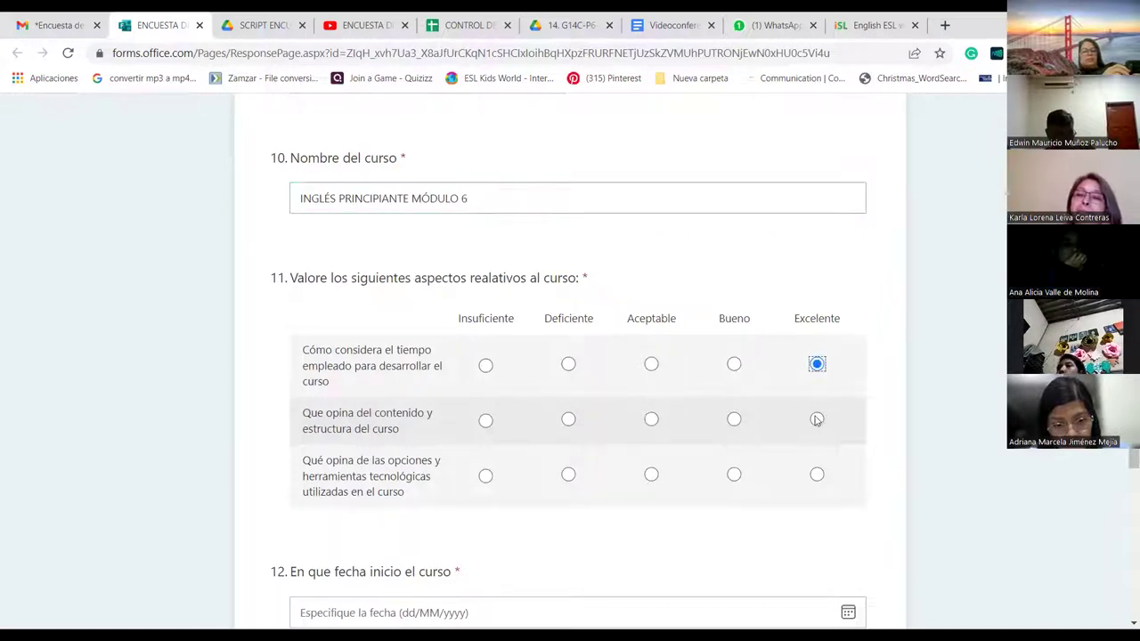
pyautogui.click(817, 474)
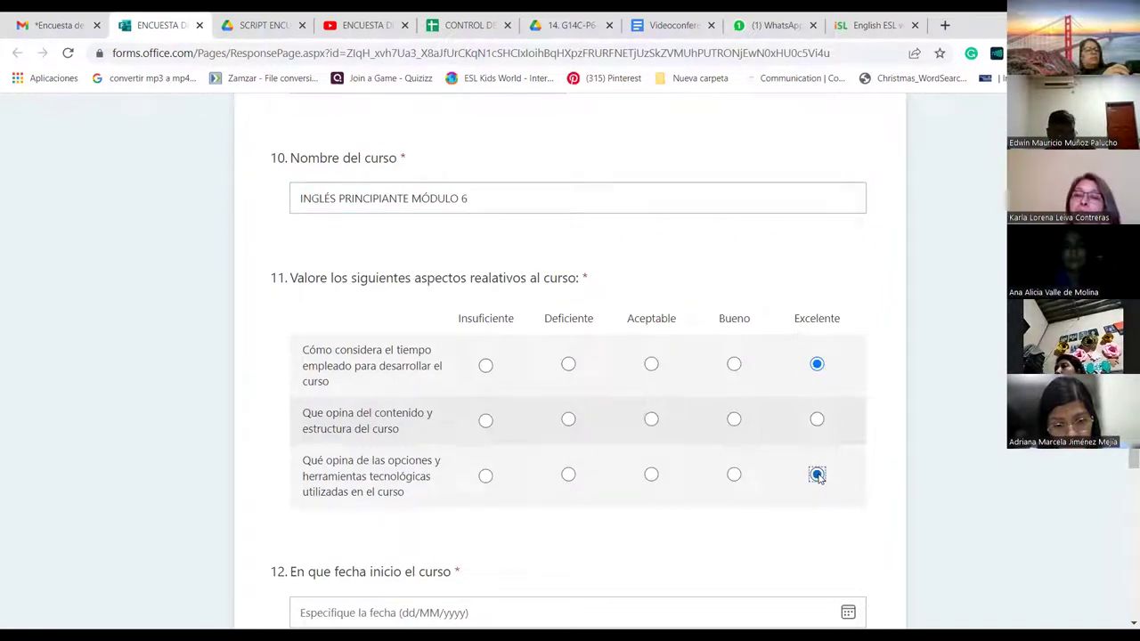
pyautogui.click(817, 418)
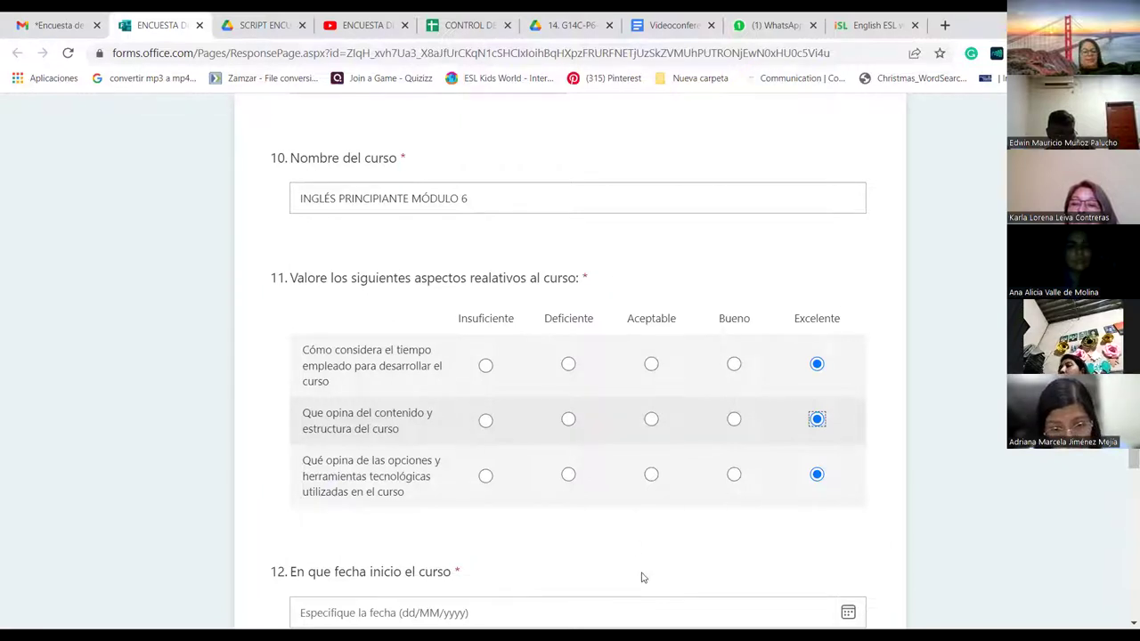
# Check the course start date in the Gmail message and set question 12 of the survey to 27/04/2022
pyautogui.scroll(-2, 633, 546)
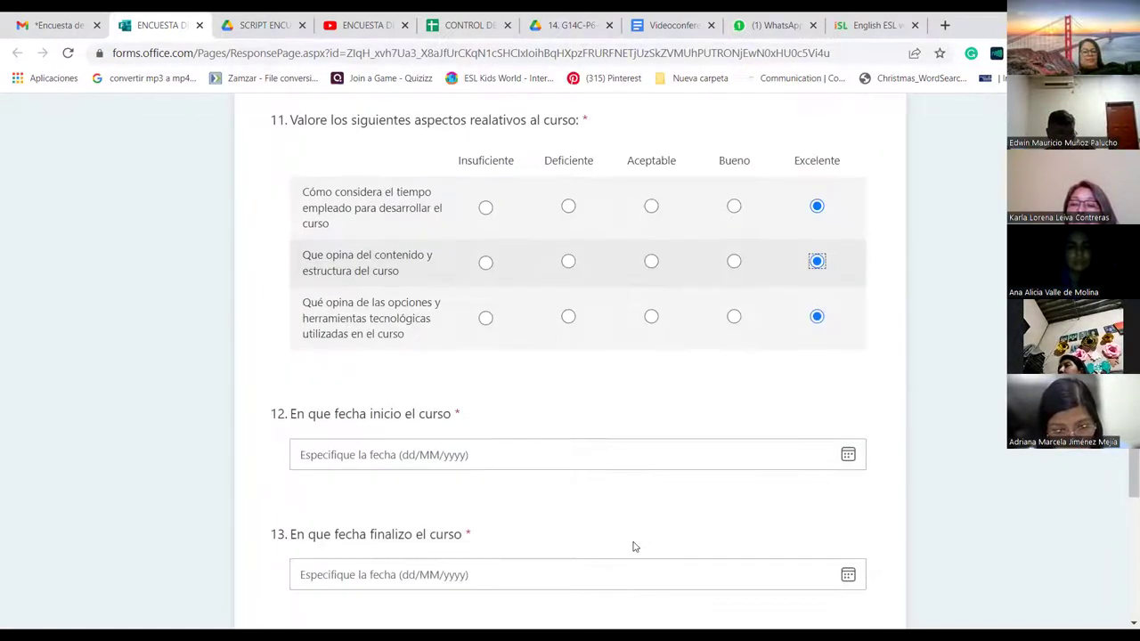
pyautogui.click(581, 455)
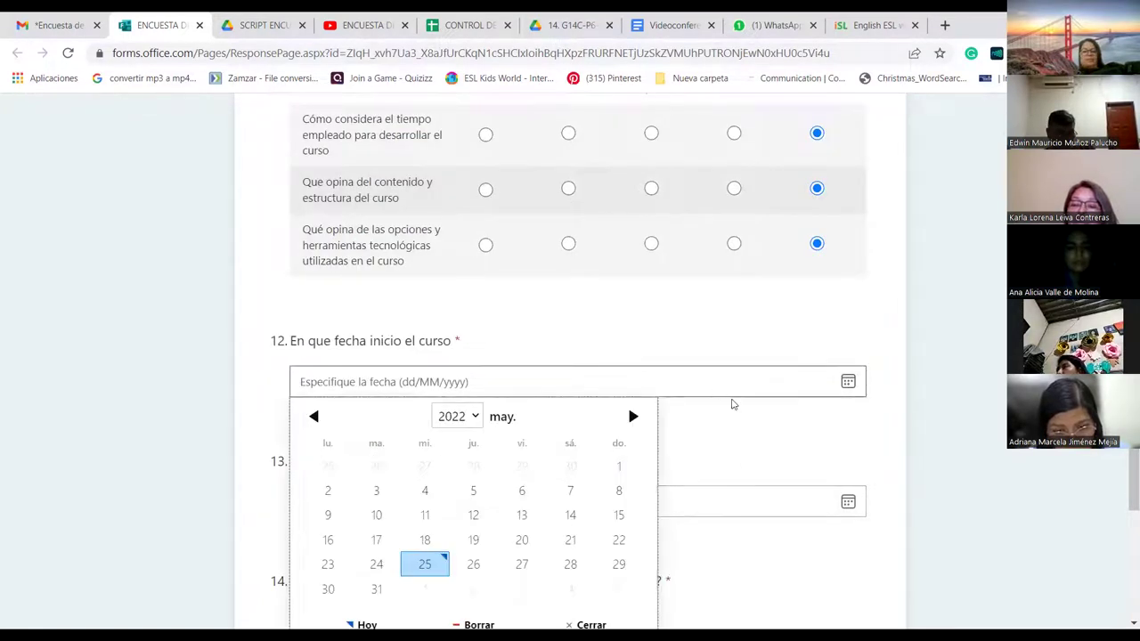
pyautogui.click(58, 25)
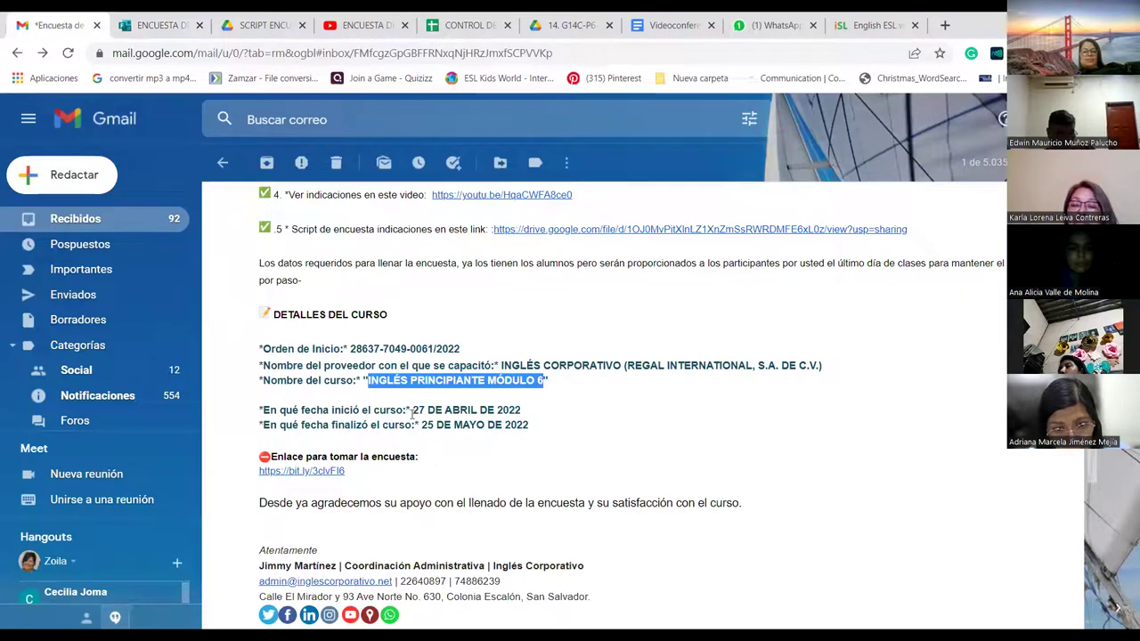
pyautogui.moveTo(413, 410); pyautogui.dragTo(523, 411)
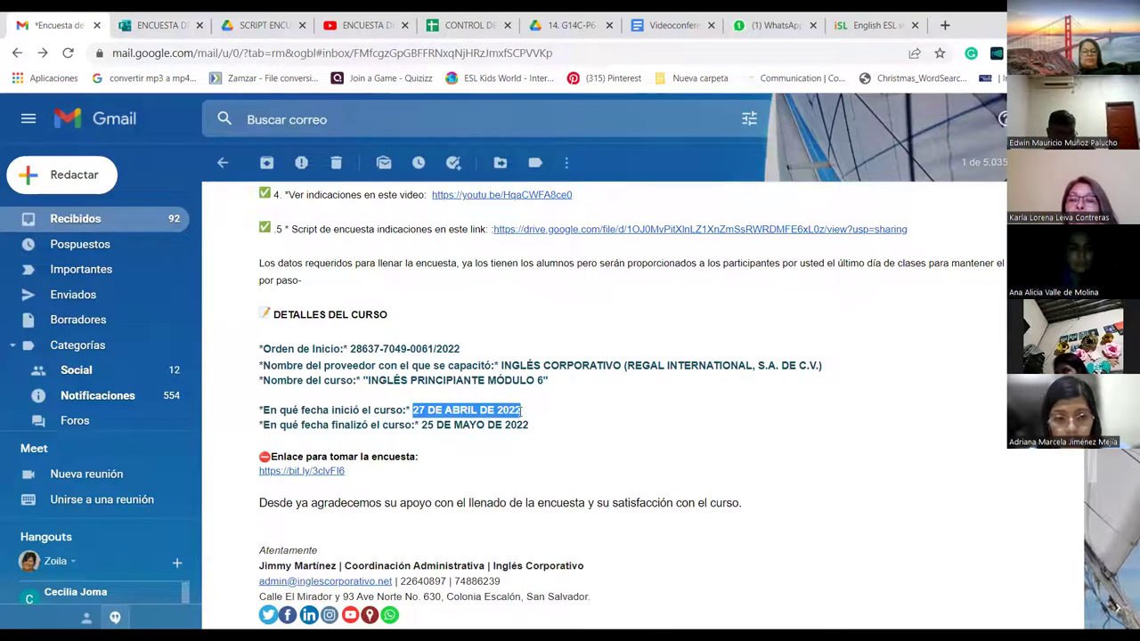
pyautogui.hotkey('ctrl', 'Tab')
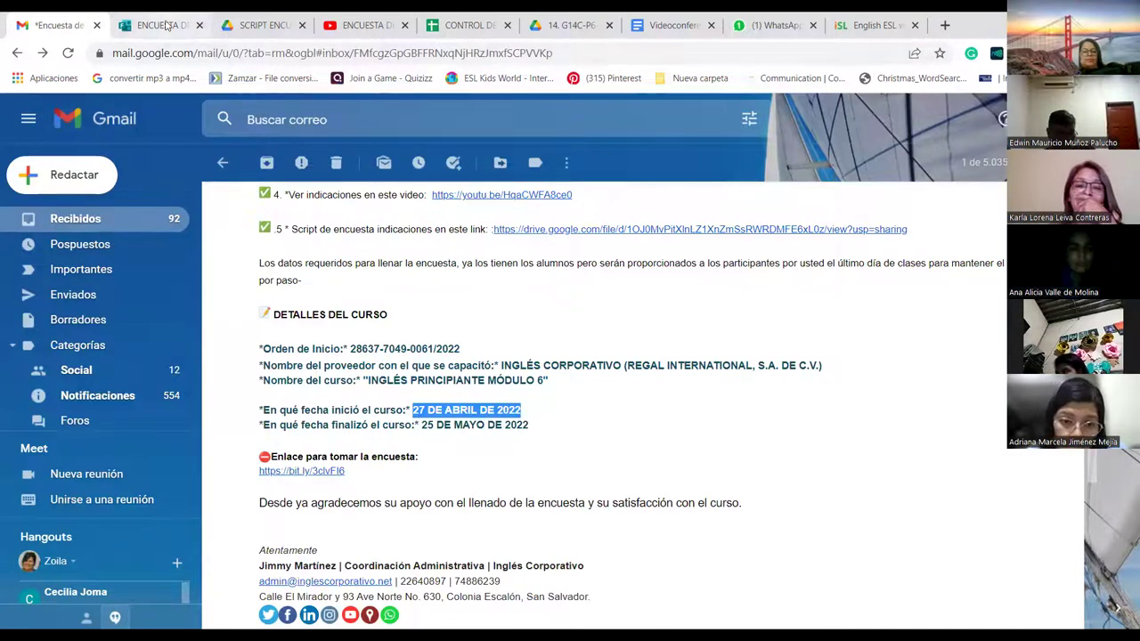
pyautogui.click(313, 416)
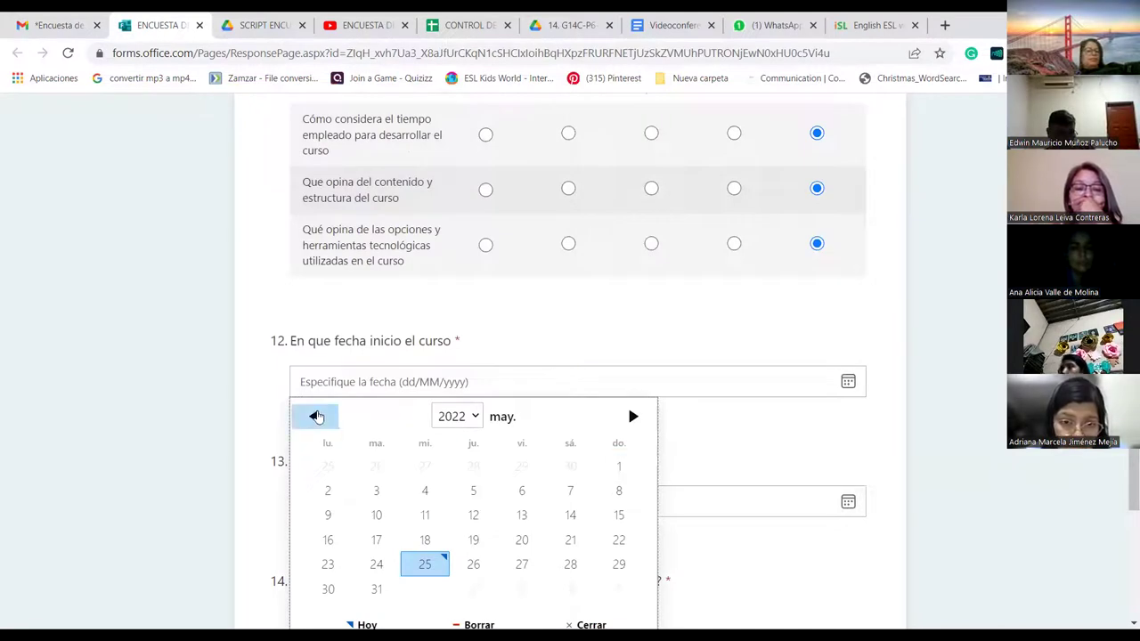
pyautogui.scroll(-1, 733, 472)
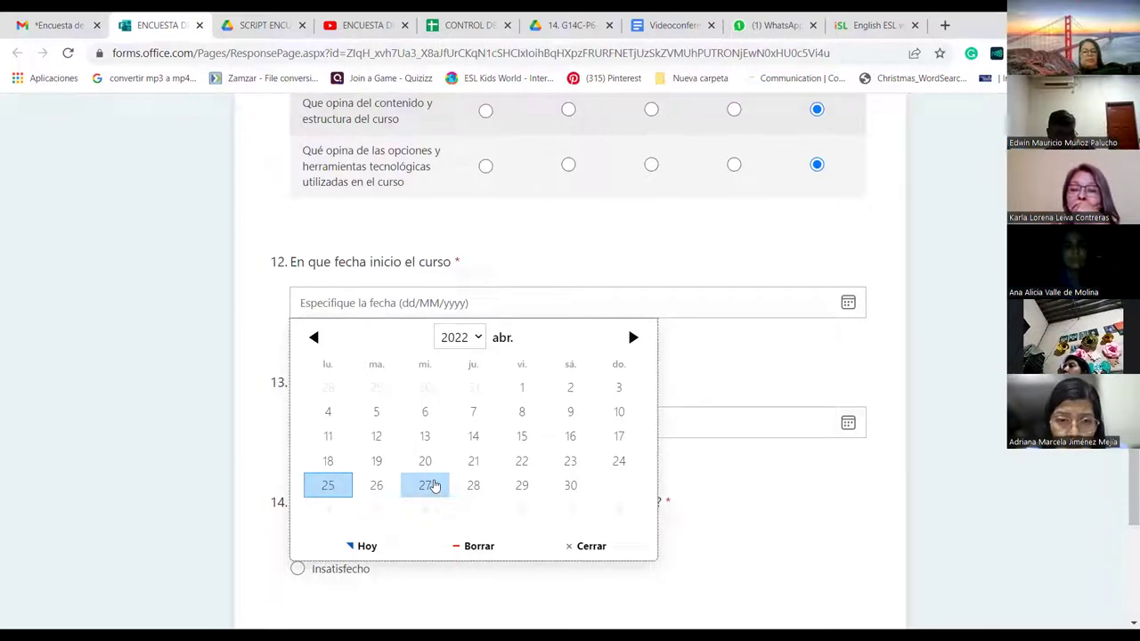
pyautogui.click(429, 485)
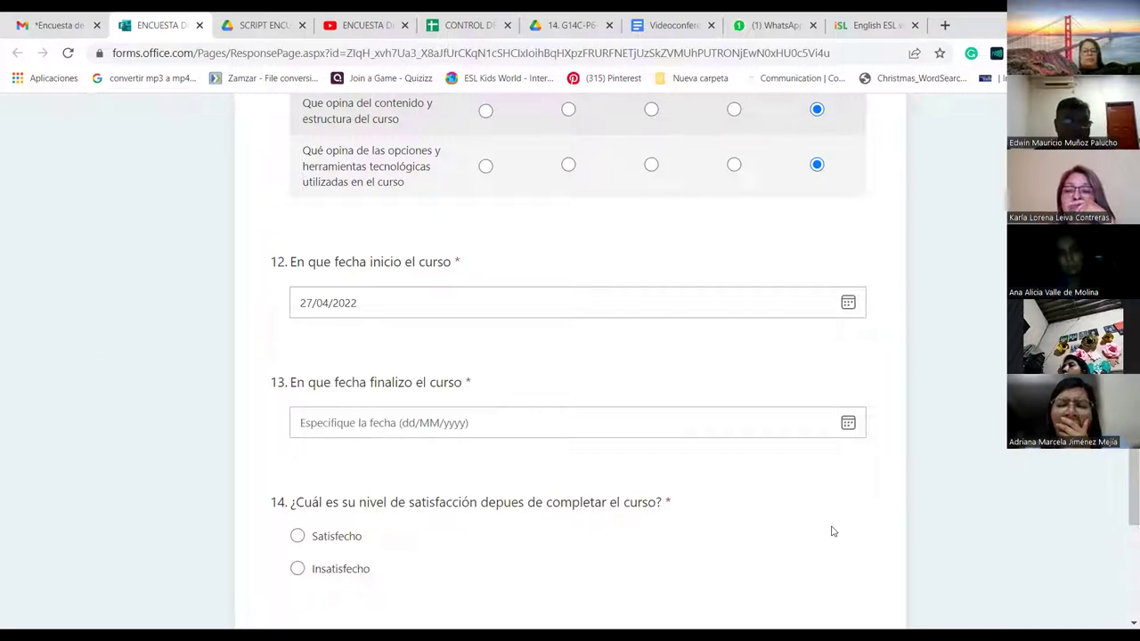
# Set the course end date in question 13 to 25/05/2022 and answer the satisfaction question with Satisfecho
pyautogui.click(848, 422)
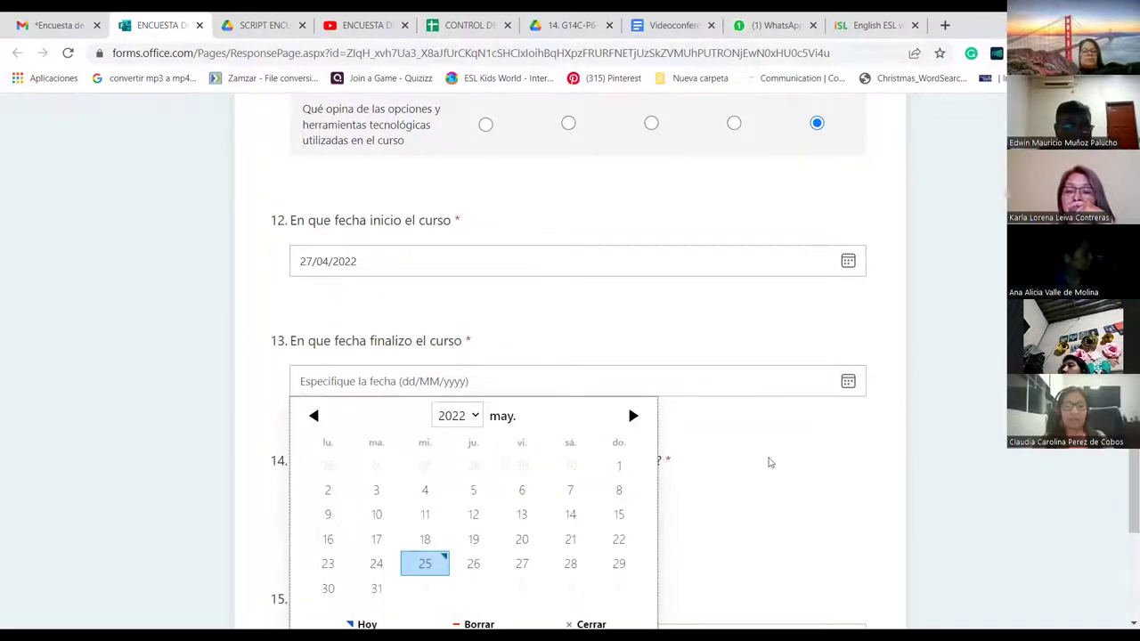
pyautogui.click(424, 563)
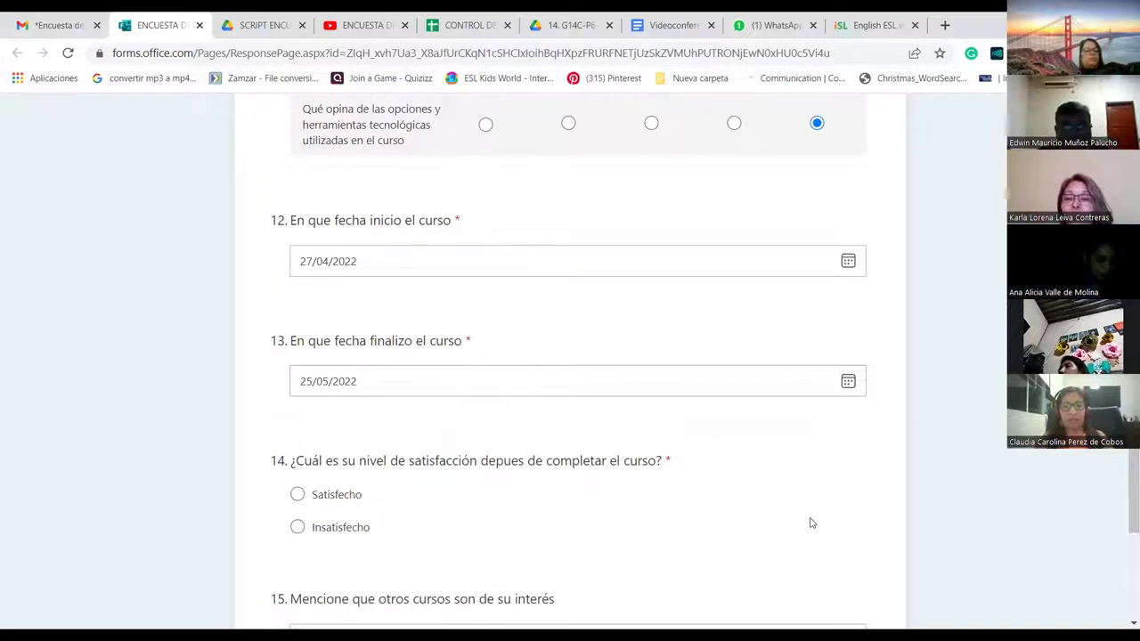
pyautogui.scroll(-1, 810, 522)
pyautogui.scroll(-1, 810, 523)
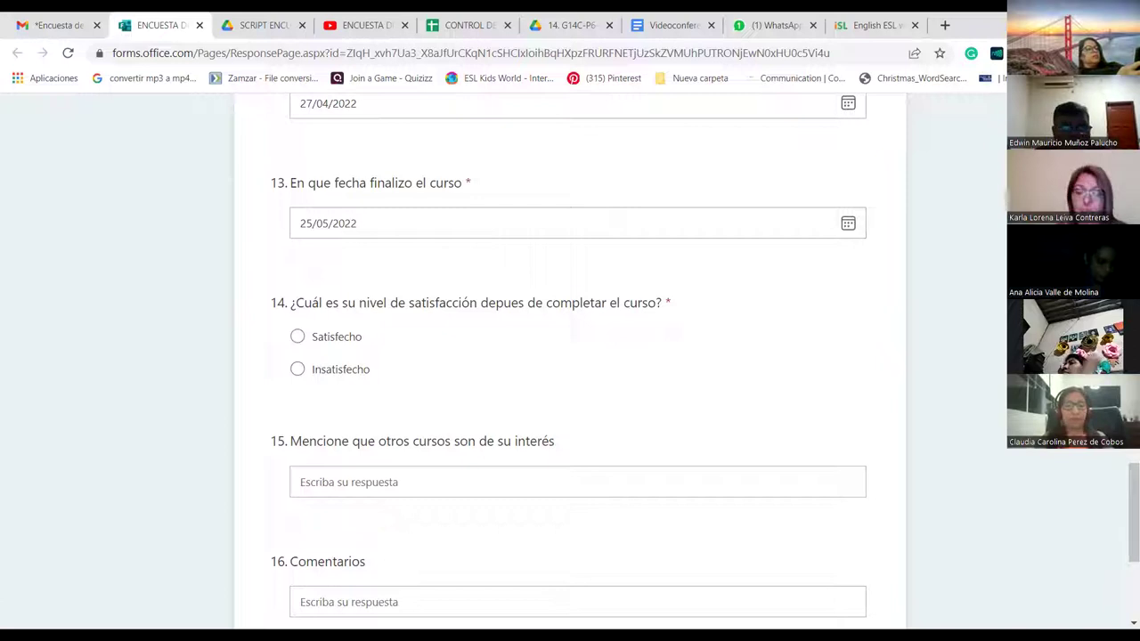
pyautogui.click(298, 337)
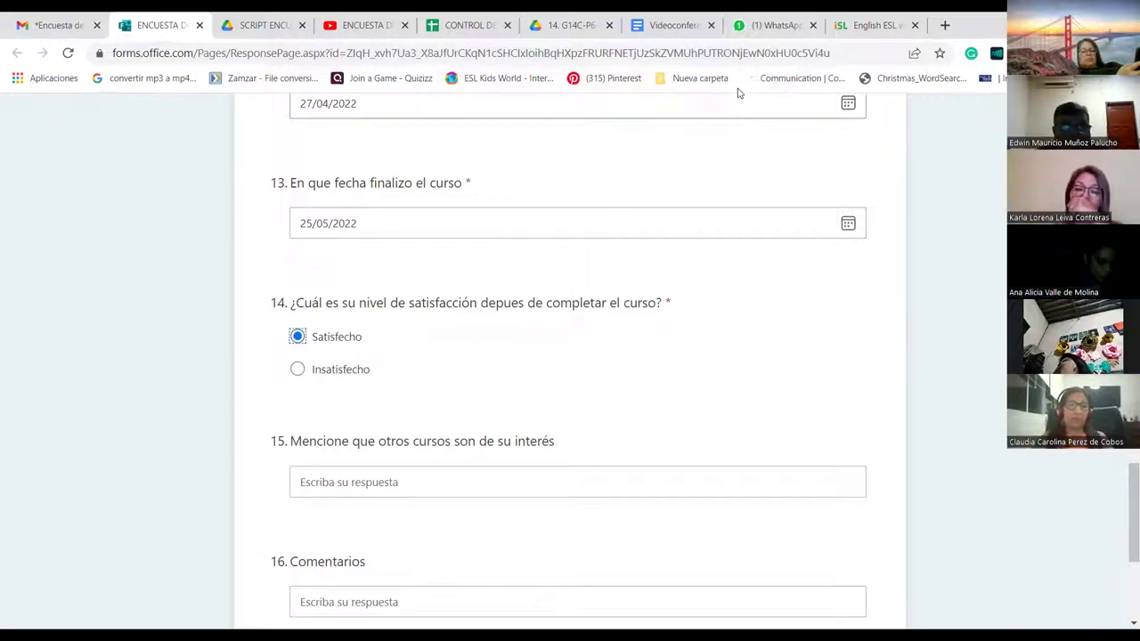